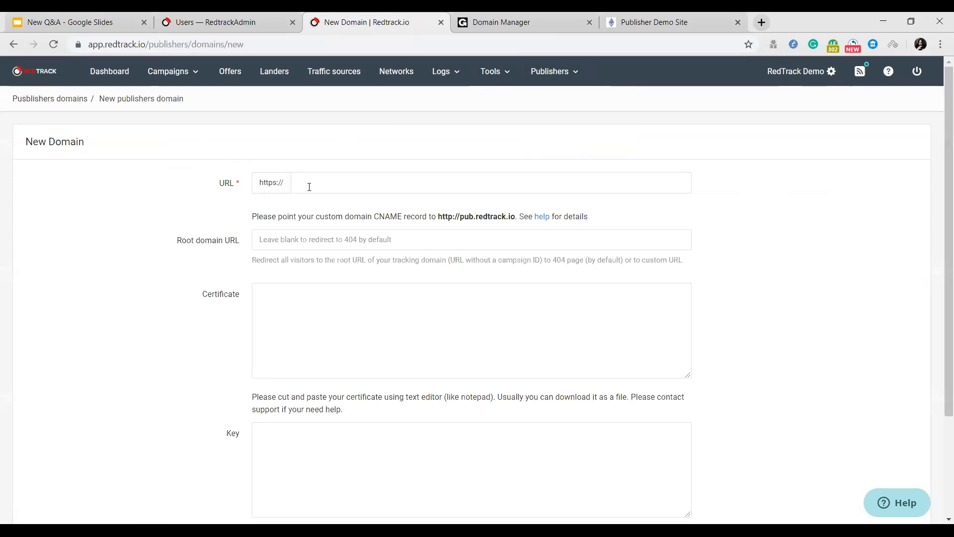
Switch to GoDaddy's DNS management page for beingawesome.club and review its DNS records.
left_click(746, 211)
key("ctrl+Tab")
scroll(487, 303, "up", 5)
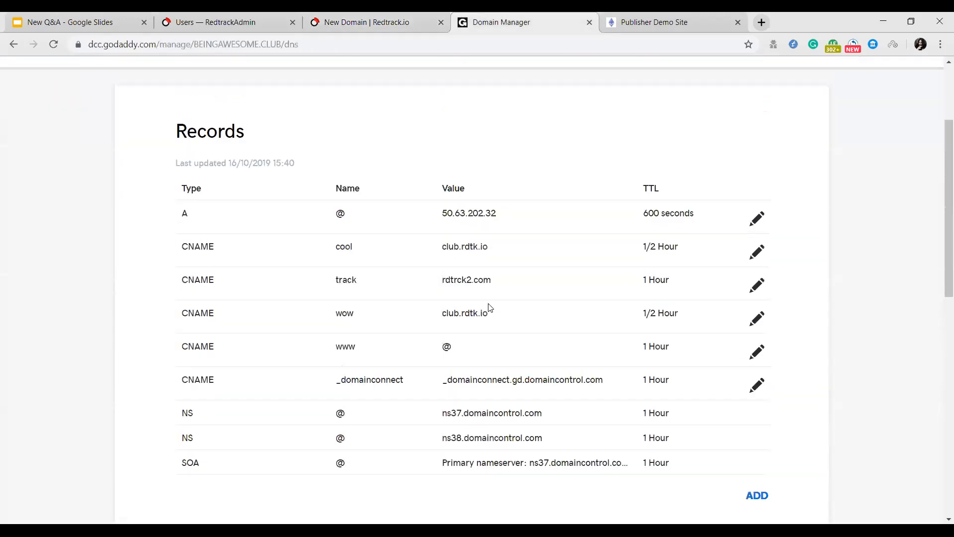
scroll(177, 183, "up", 1)
scroll(307, 211, "down", 1)
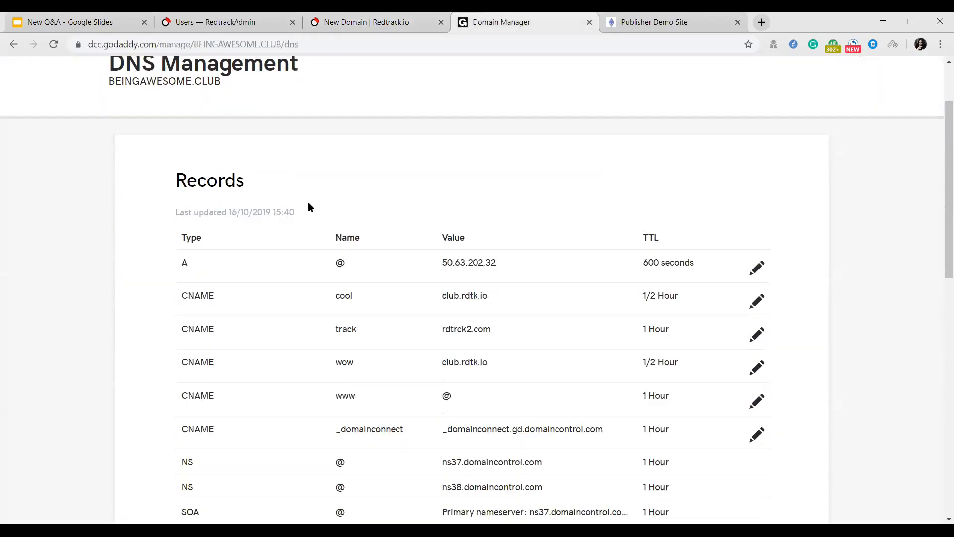
scroll(309, 203, "up", 2)
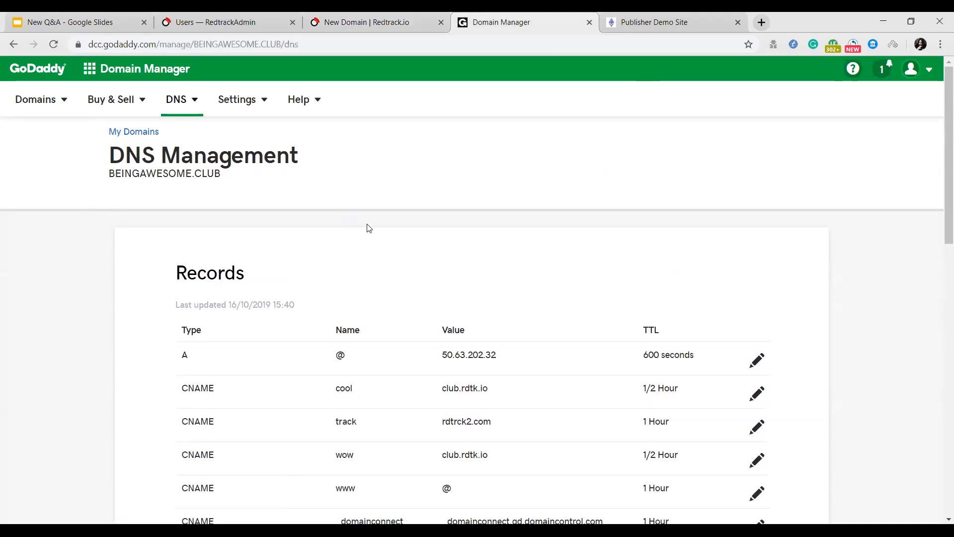
scroll(567, 313, "down", 6)
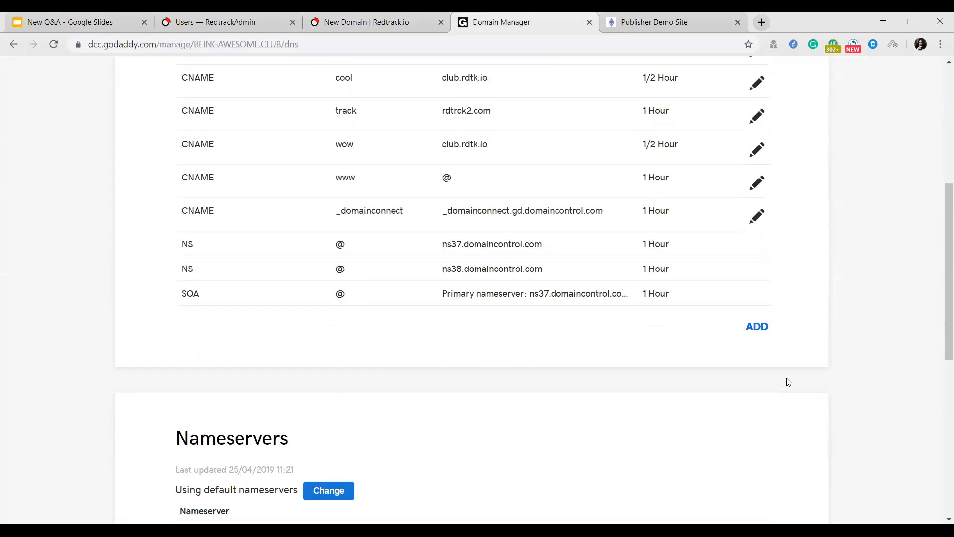
Add a CNAME record with host pubdemo pointing to pub.redtrack.io and a TTL of 1/2 Hour.
left_click(761, 328)
left_click(290, 360)
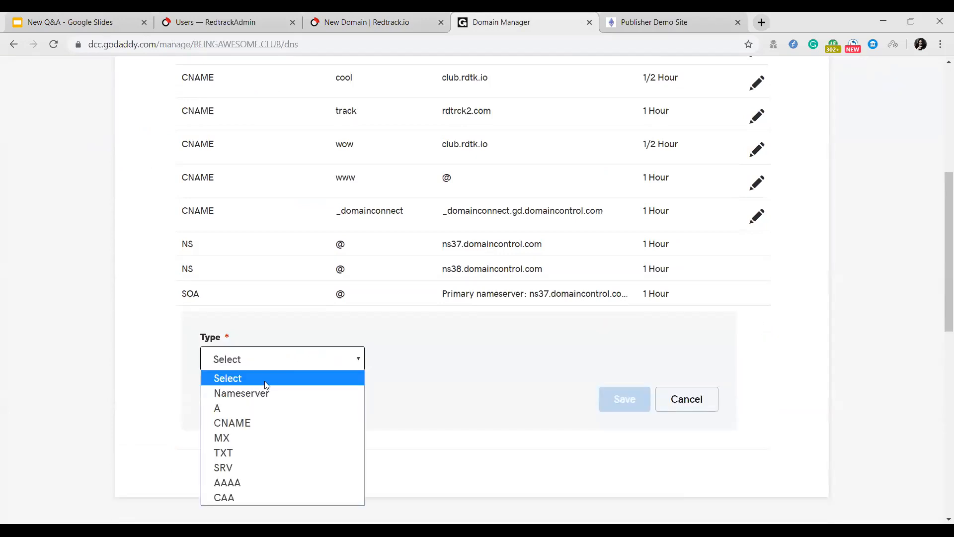
left_click(258, 421)
left_click(410, 355)
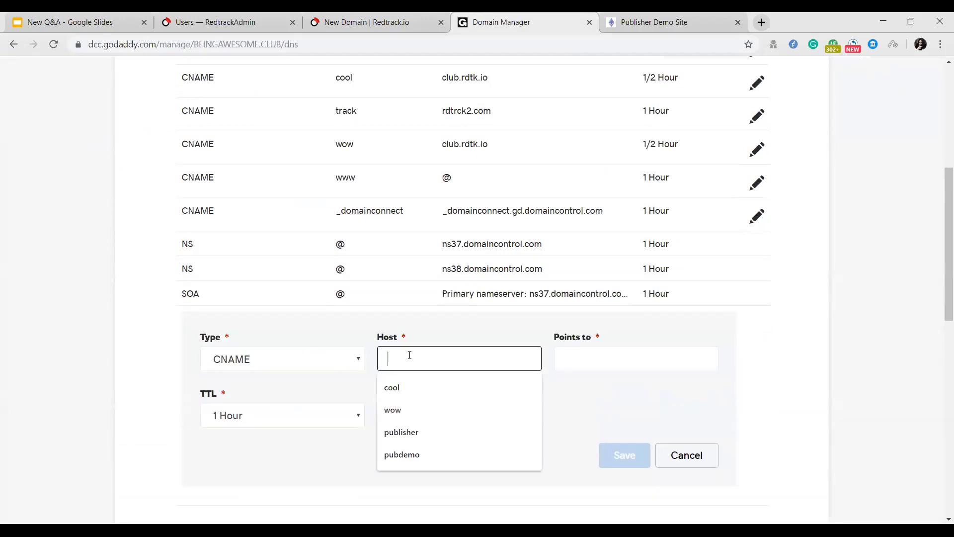
left_click(428, 454)
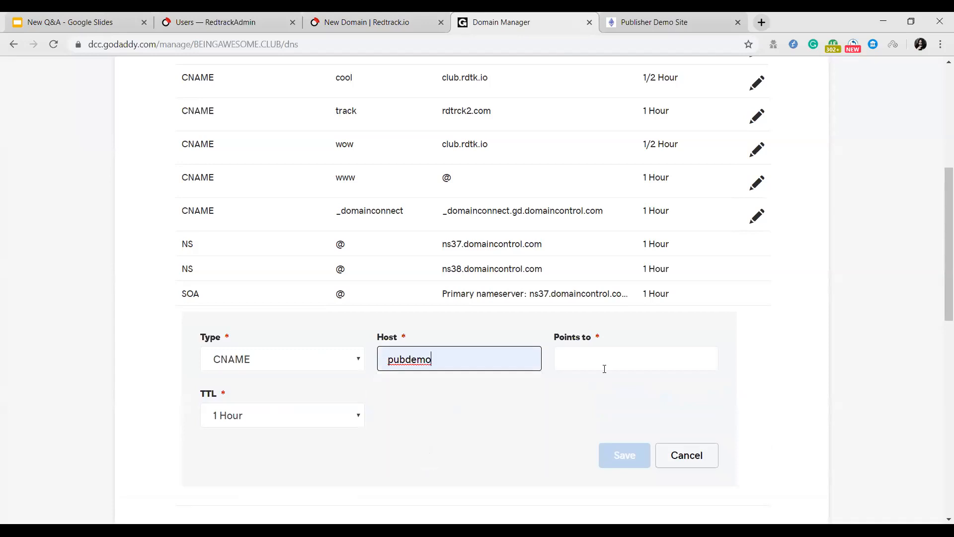
left_click(624, 362)
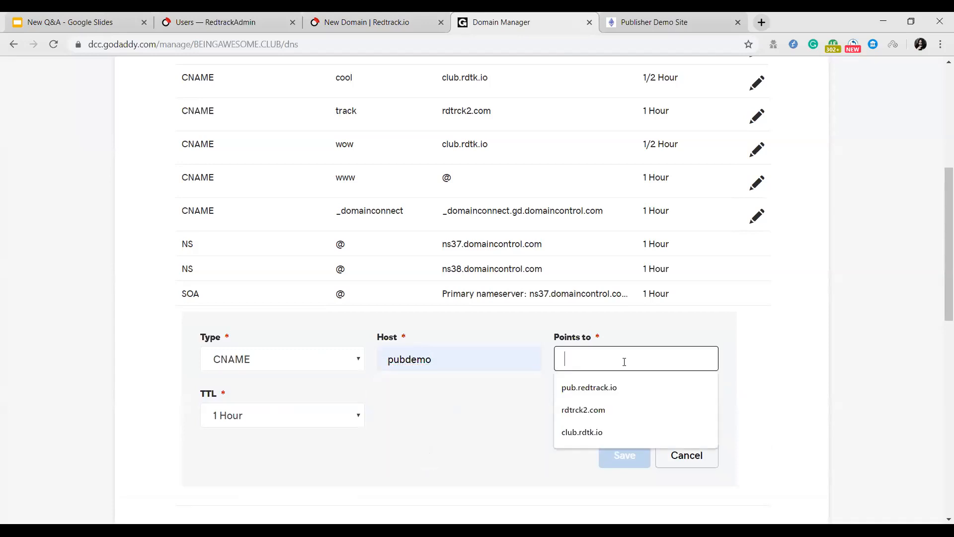
left_click(626, 399)
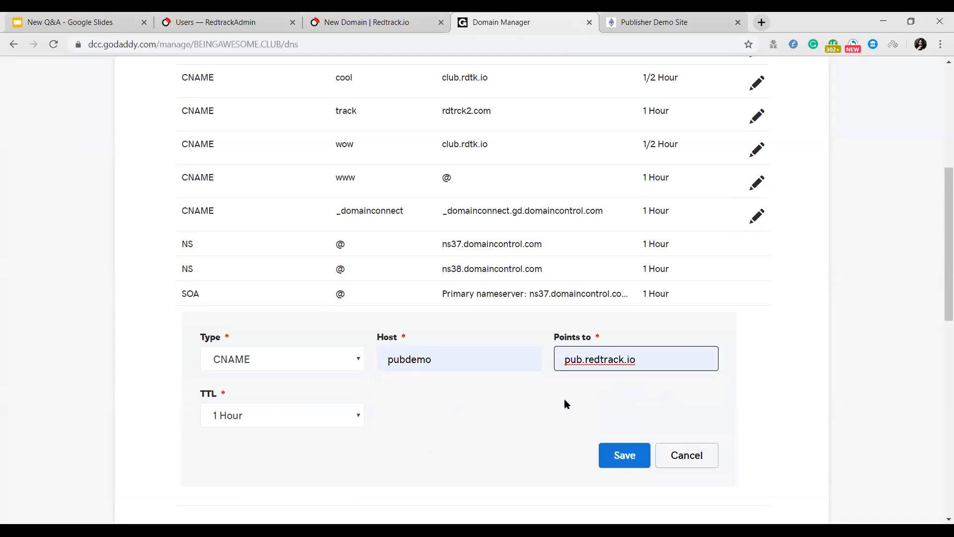
left_click(263, 424)
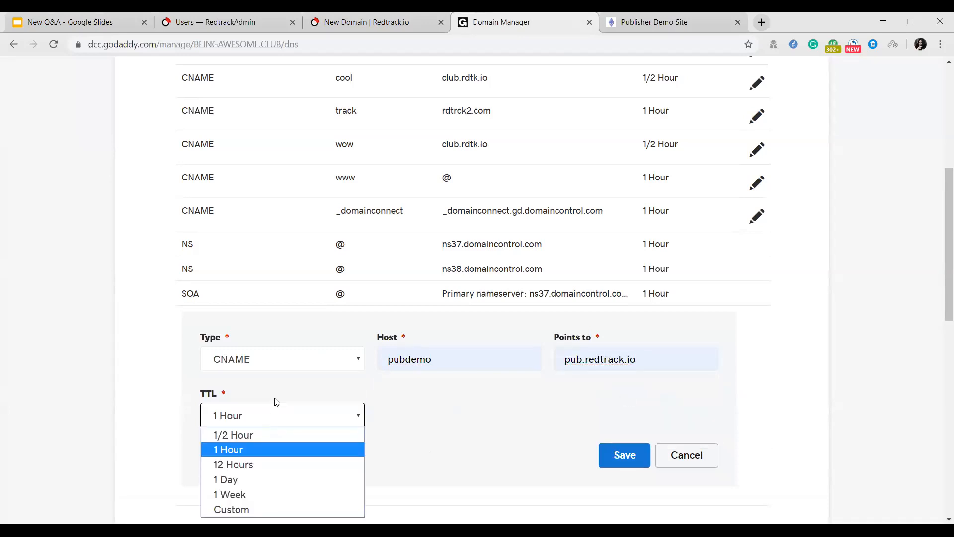
left_click(261, 435)
left_click(618, 453)
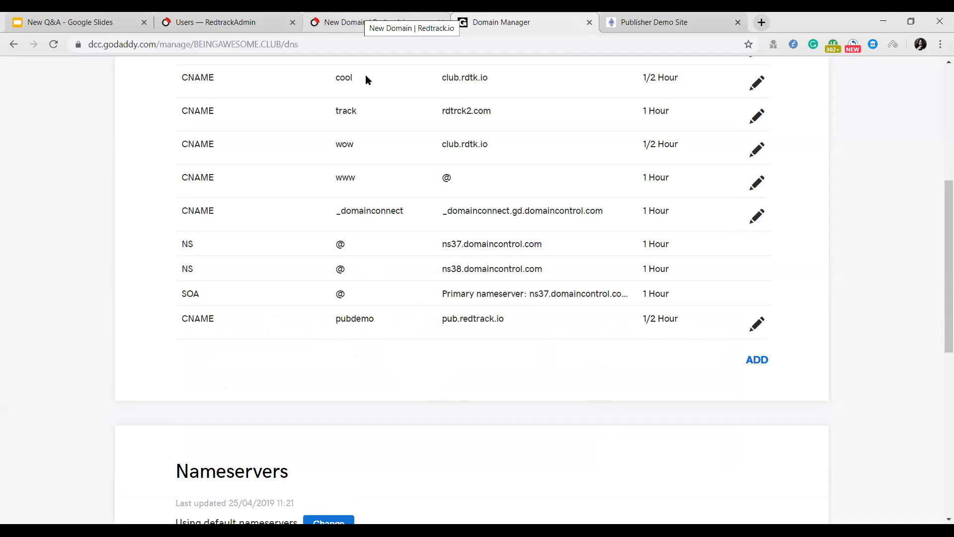
Switch back to RedTrack and open the existing publisher domain pubdemo.trk.agency for editing.
left_click(365, 22)
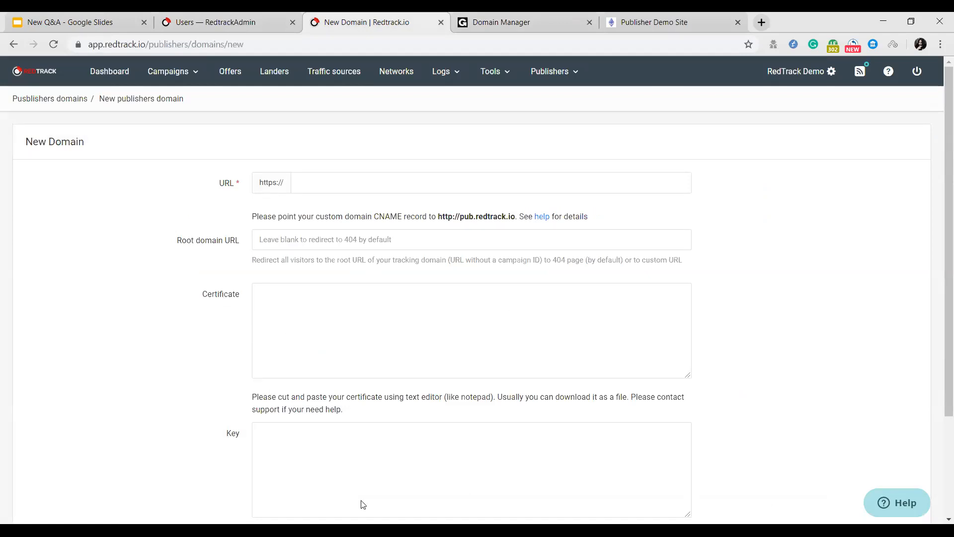
scroll(332, 411, "down", 3)
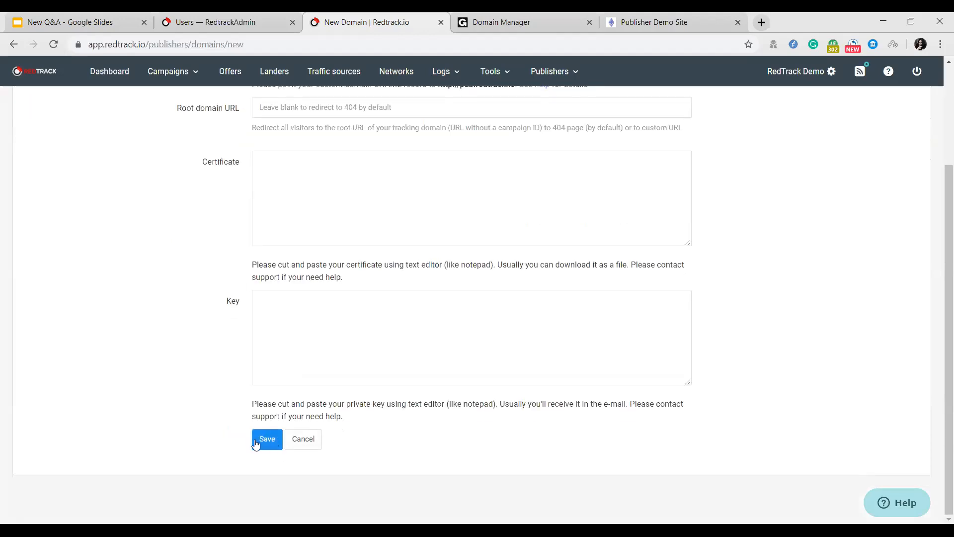
scroll(255, 207, "up", 3)
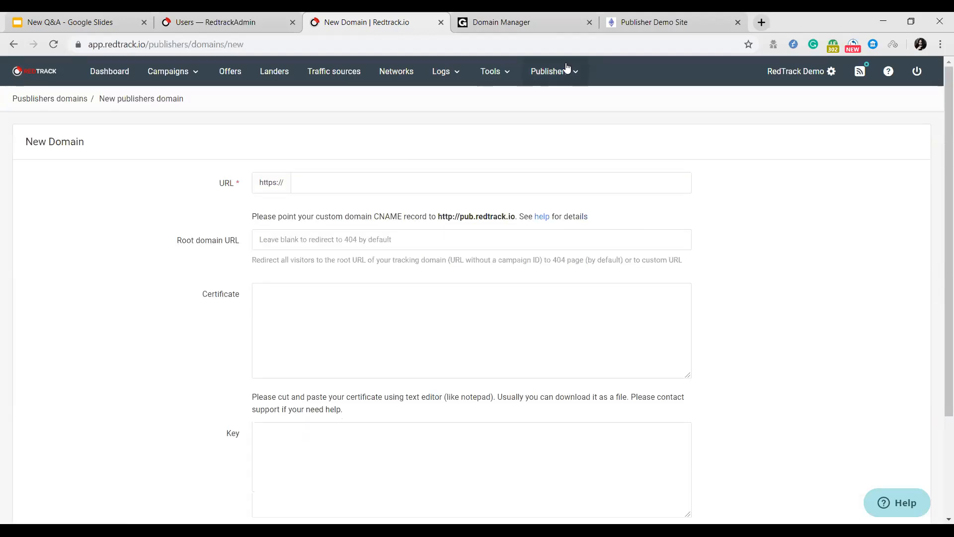
left_click(551, 71)
left_click(558, 168)
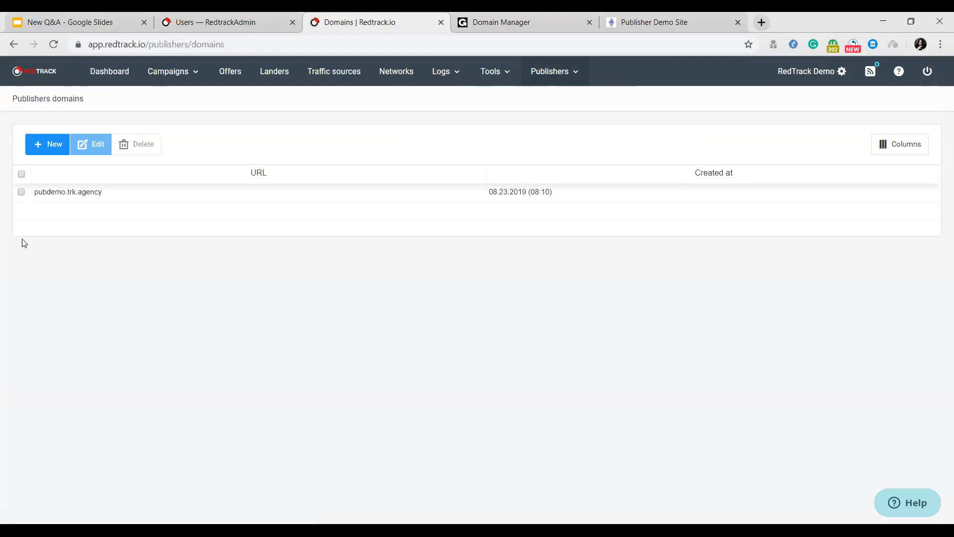
left_click(21, 192)
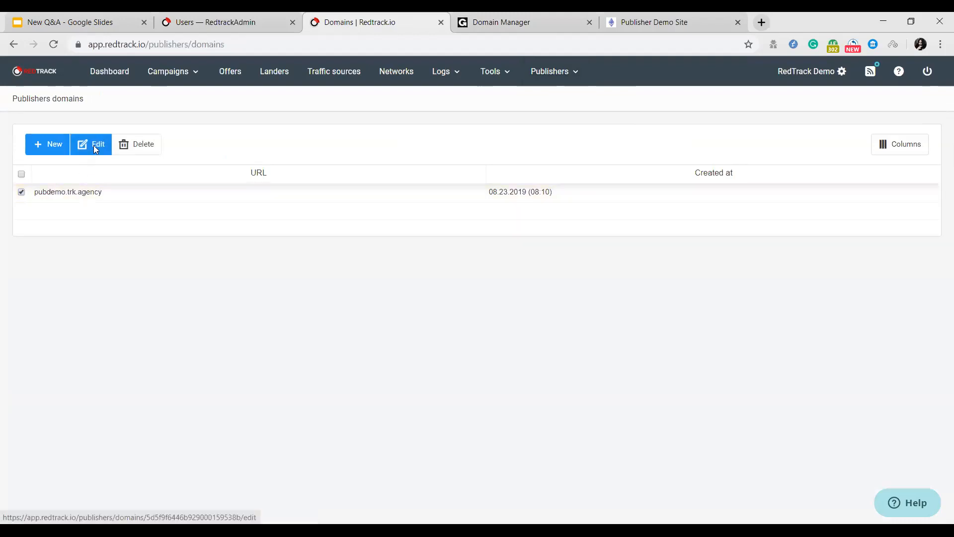
left_click(94, 146)
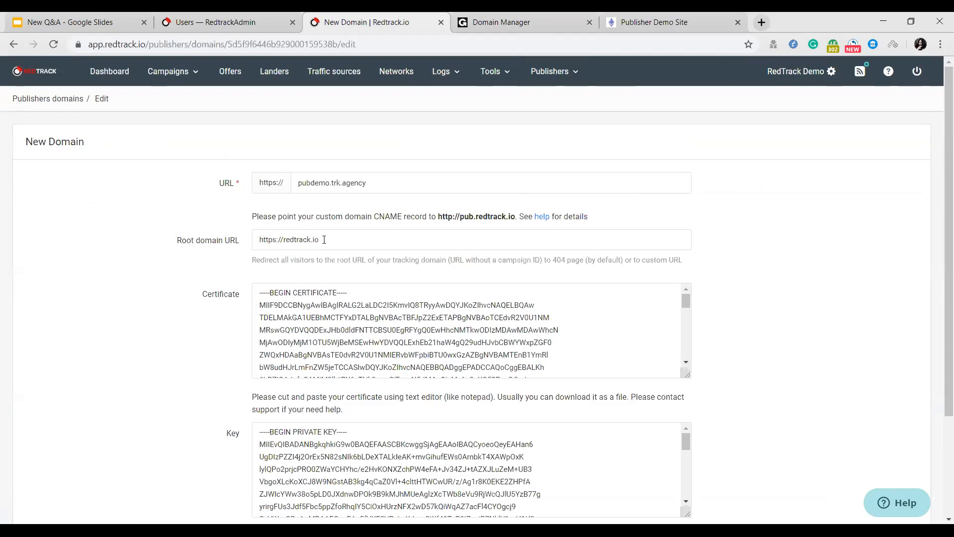
Review the domain's root URL, certificate and private key fields, and save the domain.
left_click_drag(324, 240, 253, 239)
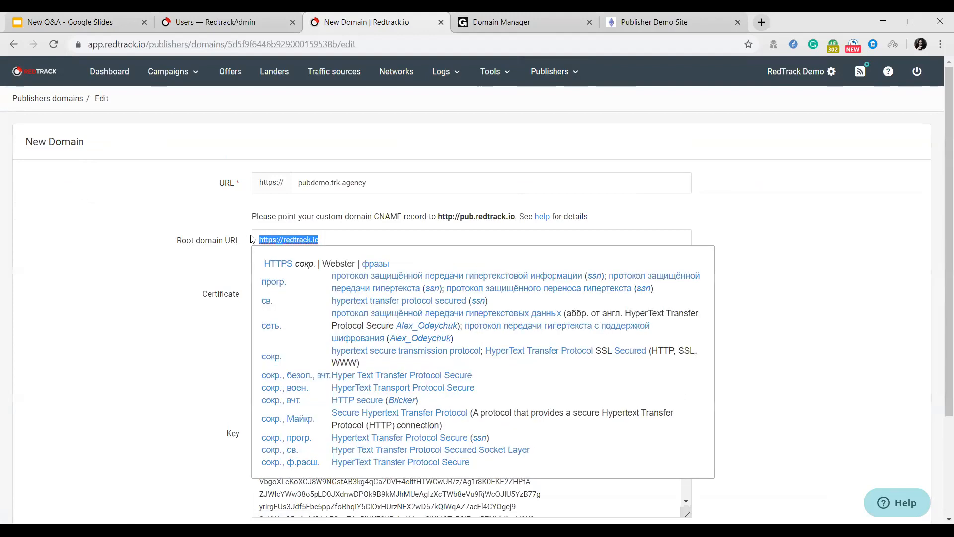
left_click(240, 298)
left_click_drag(270, 292, 435, 366)
left_click_drag(337, 456, 492, 481)
left_click(710, 368)
scroll(691, 342, "down", 2)
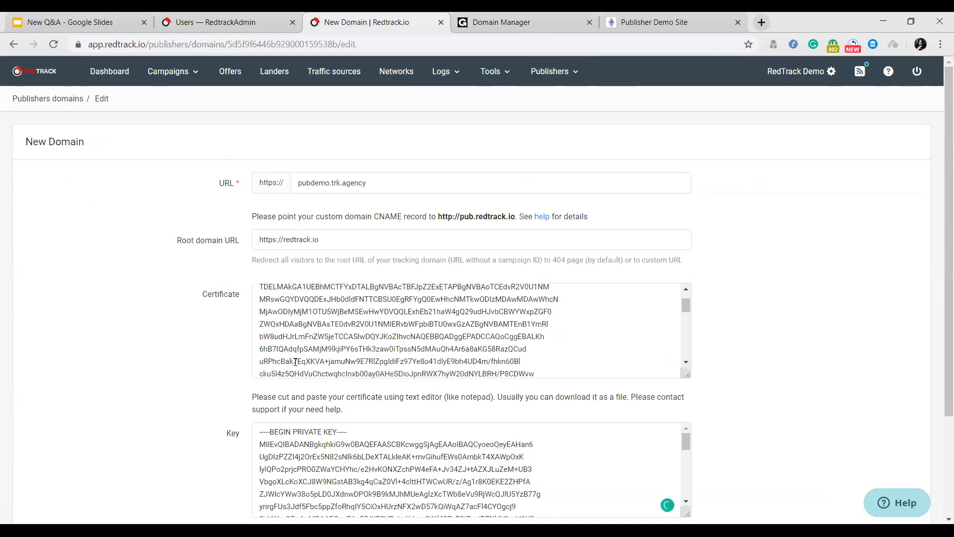
scroll(179, 401, "down", 3)
left_click(268, 438)
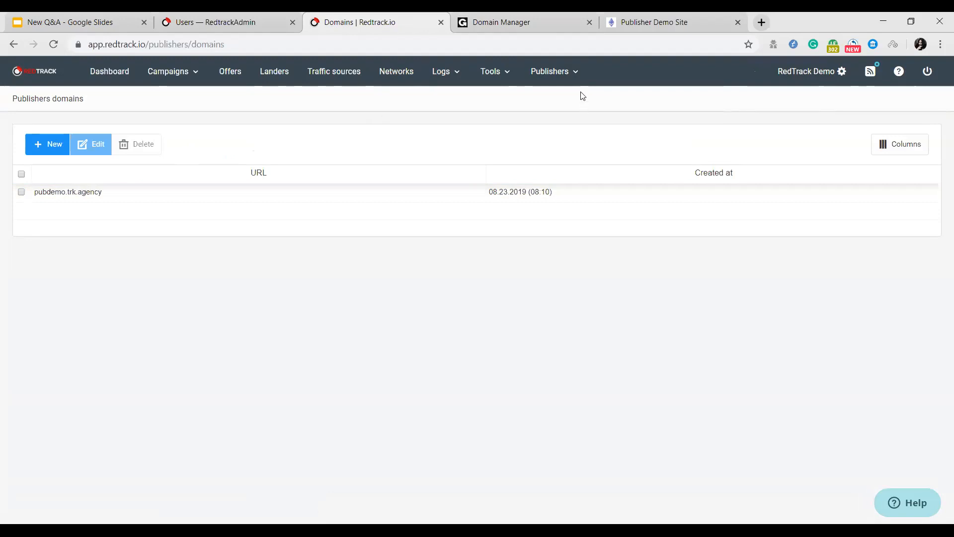
Open the publishers' whitelabel setup and choose pubdemo.trk.agency as its domain.
left_click(563, 75)
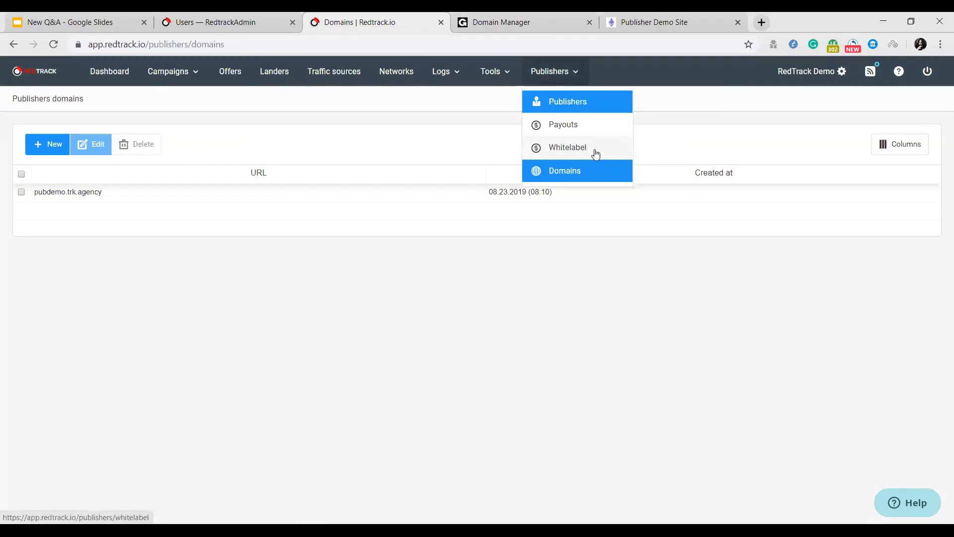
left_click(596, 150)
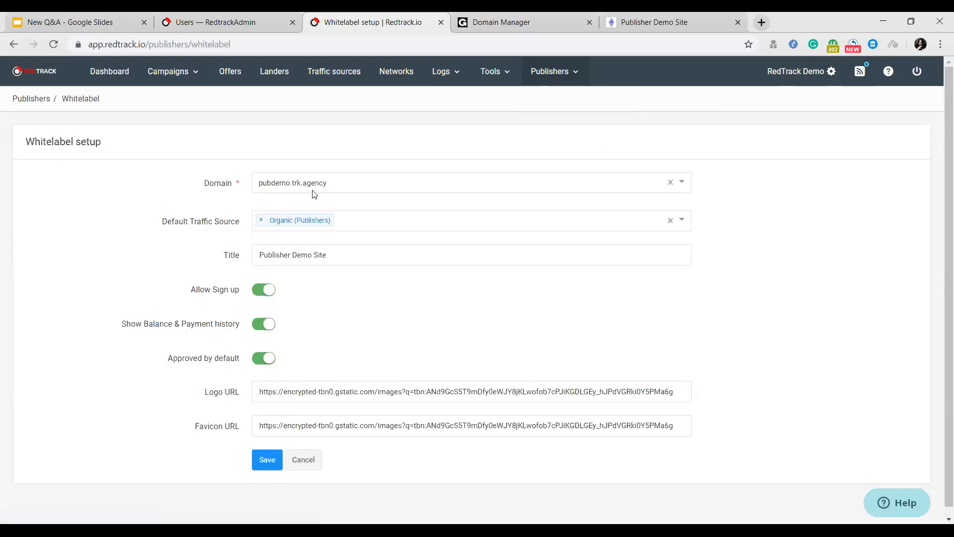
left_click(357, 182)
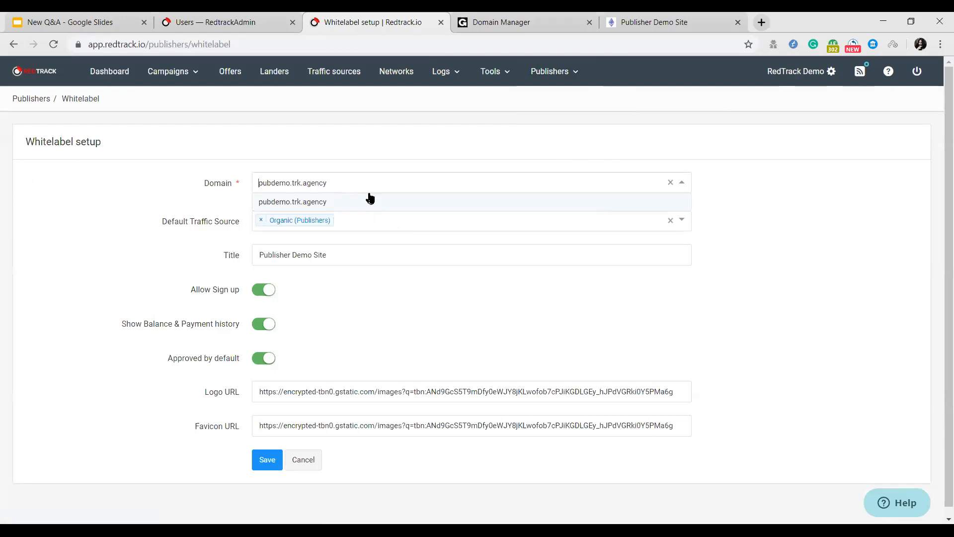
left_click(351, 204)
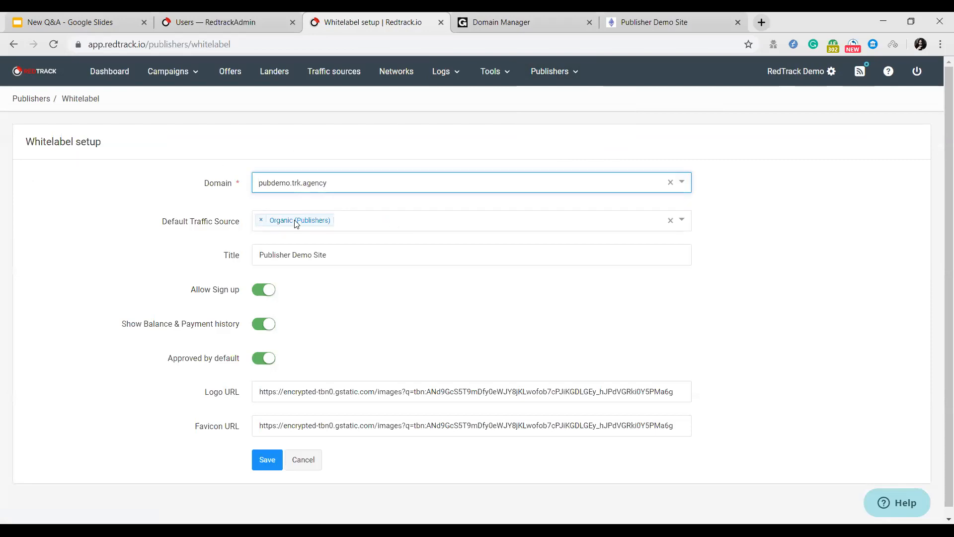
Clear the default traffic source and choose Organic (Publishers) for the whitelabel site.
left_click(261, 220)
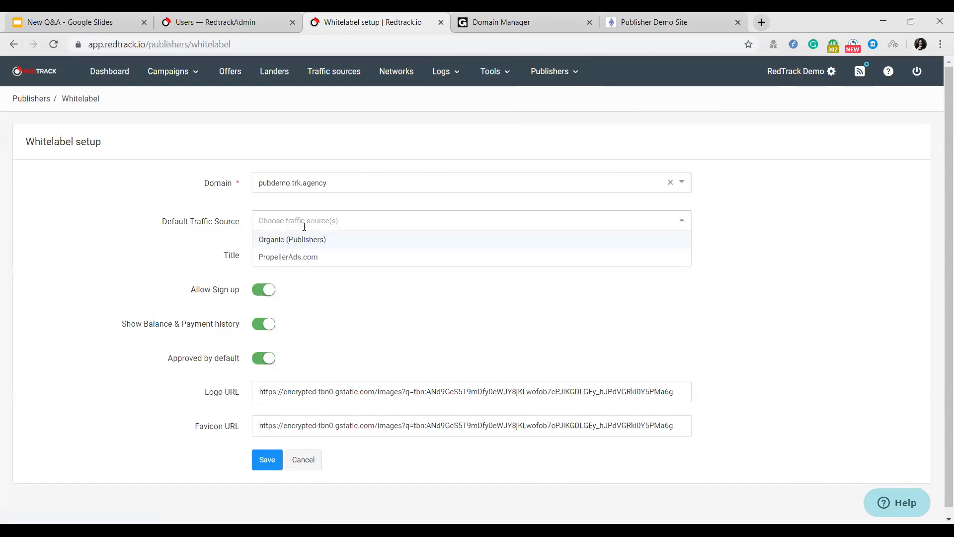
left_click(332, 240)
left_click(358, 224)
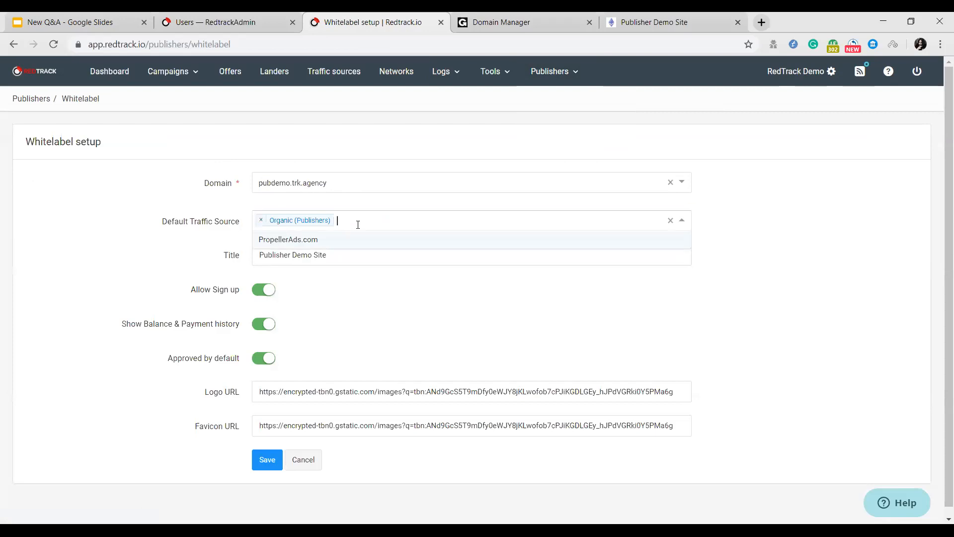
Try adding PropellerAds.com as a second default traffic source and remove it again.
left_click(334, 244)
left_click(388, 301)
left_click(343, 220)
left_click(318, 305)
Go over the site title and flip the balance and payment history and default approval options off and back on.
left_click_drag(358, 250, 258, 255)
left_click(72, 185)
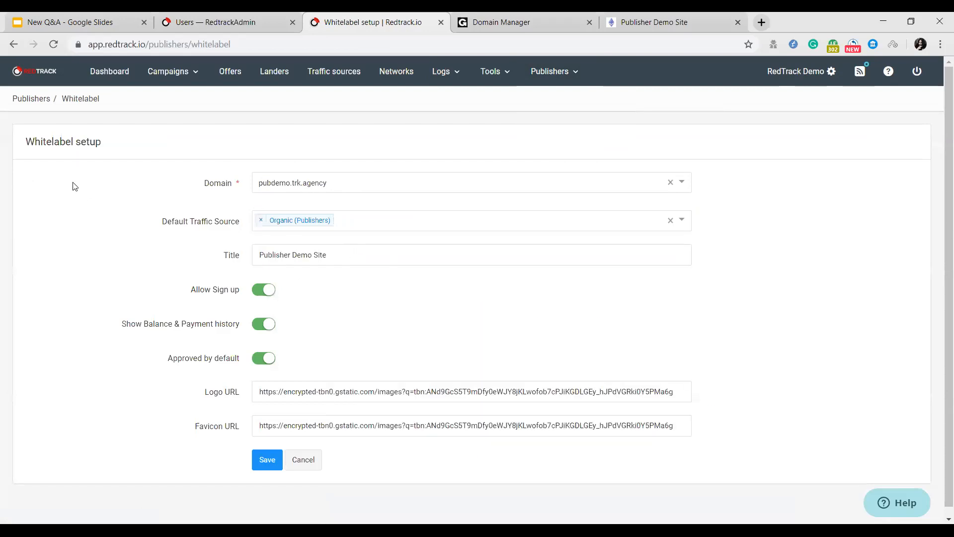
left_click(346, 255)
left_click(256, 329)
left_click(270, 330)
left_click(261, 361)
left_click(267, 367)
Save the whitelabel setup and select the pubdemo.trk.agency address in the publisher domains list.
left_click(564, 70)
left_click(583, 175)
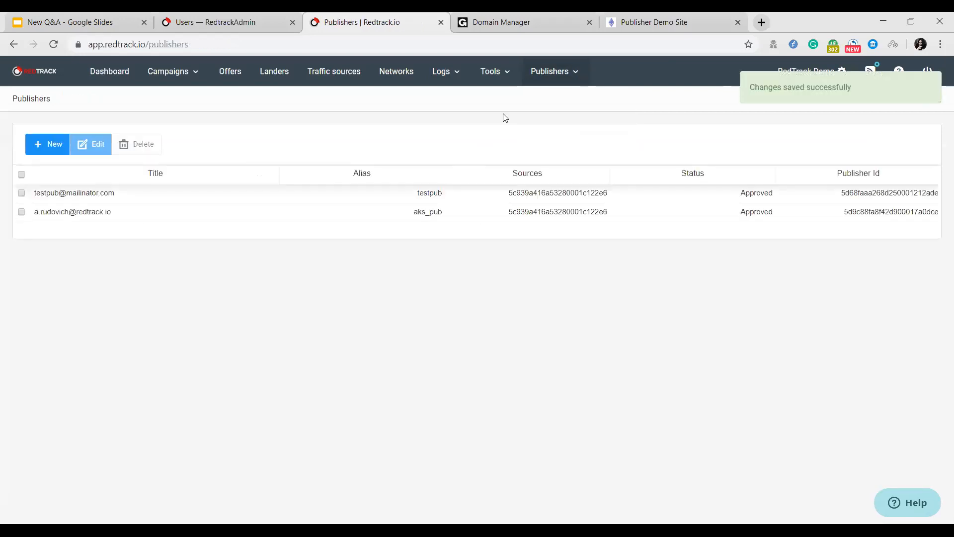
left_click(558, 71)
left_click(583, 170)
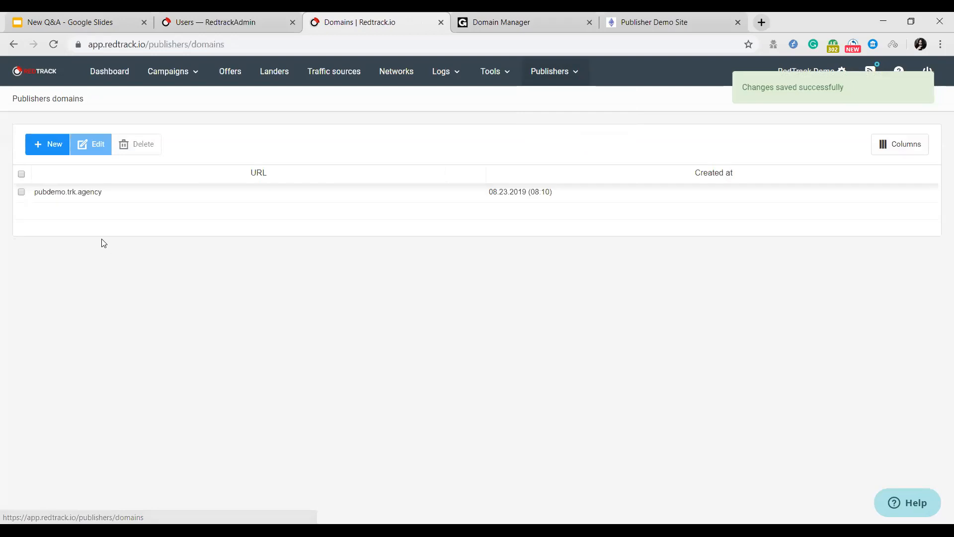
left_click_drag(110, 195, 36, 200)
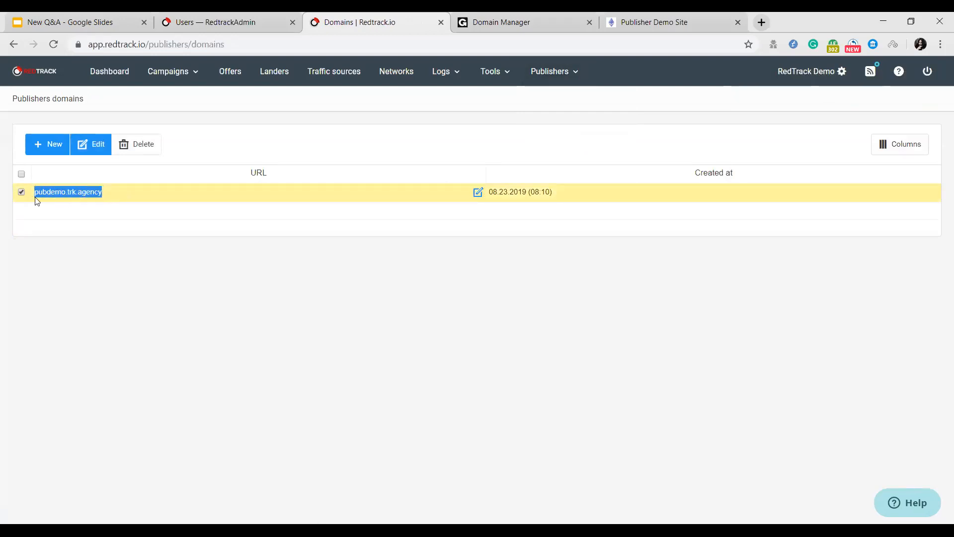
left_click(739, 22)
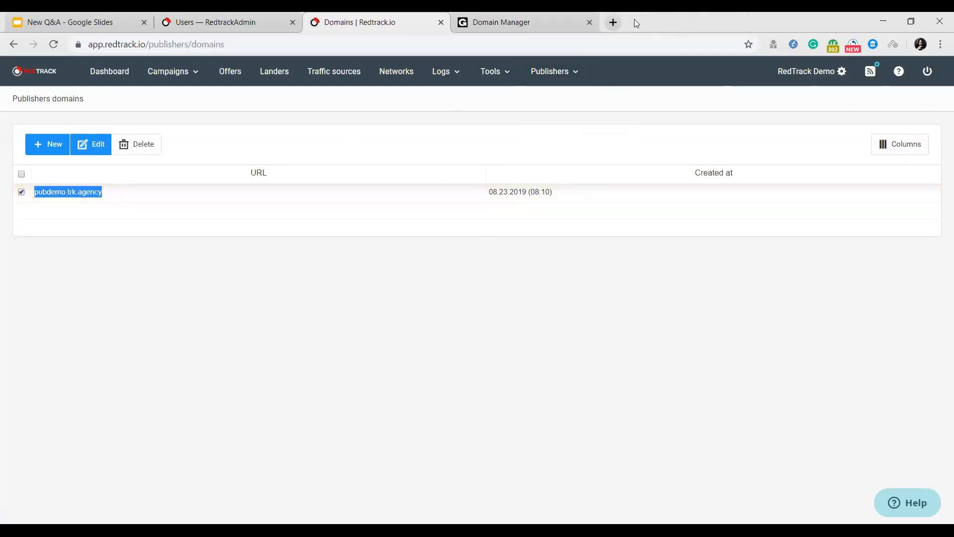
left_click(619, 21)
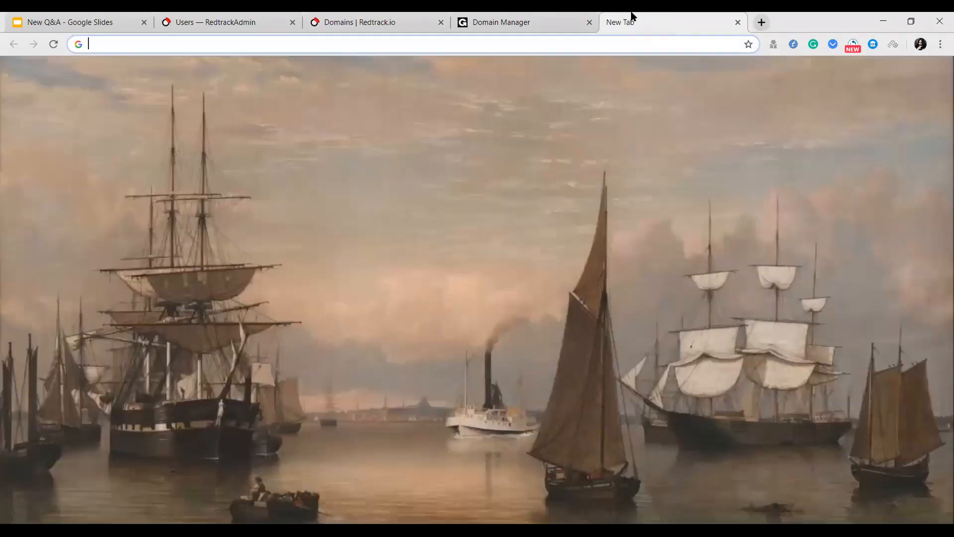
type("https:")
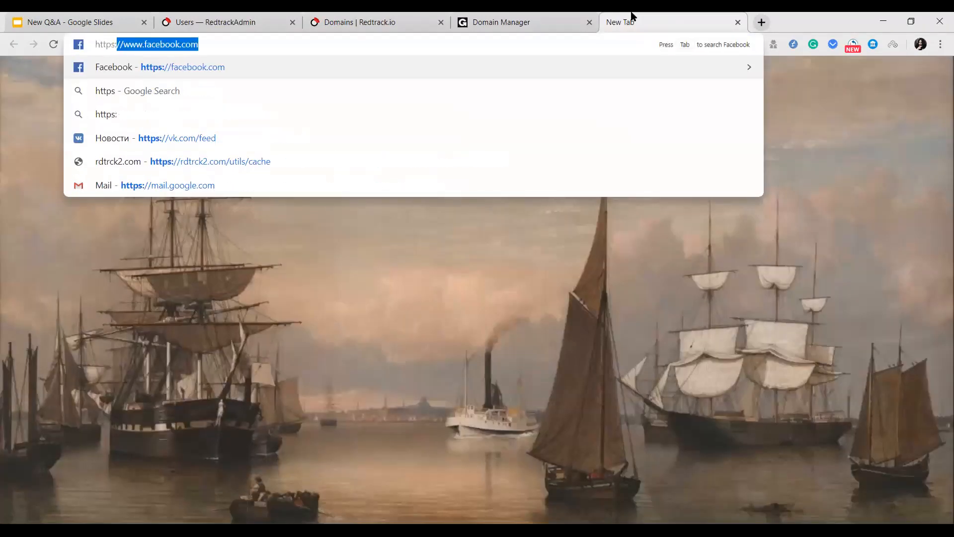
type("//pubdemo.trk.agency")
key("Return")
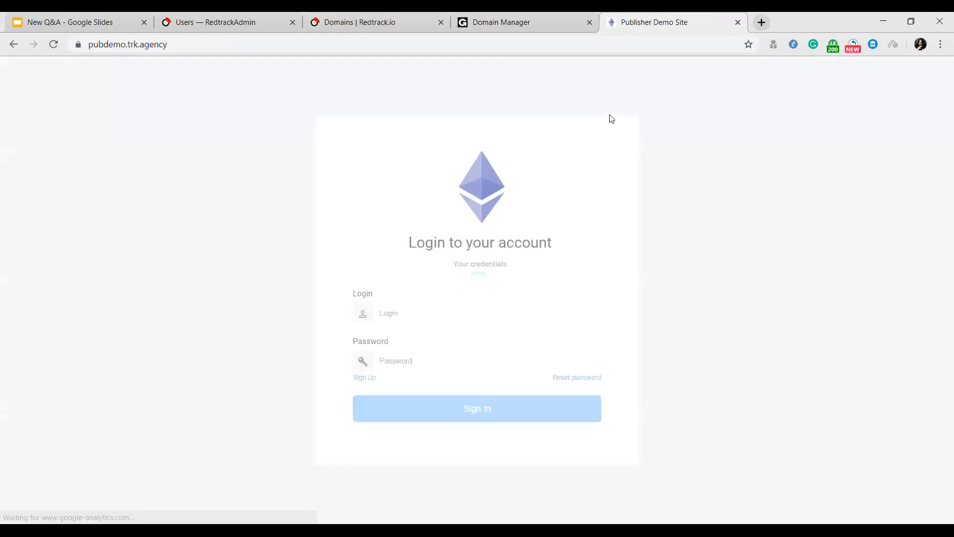
left_click(400, 311)
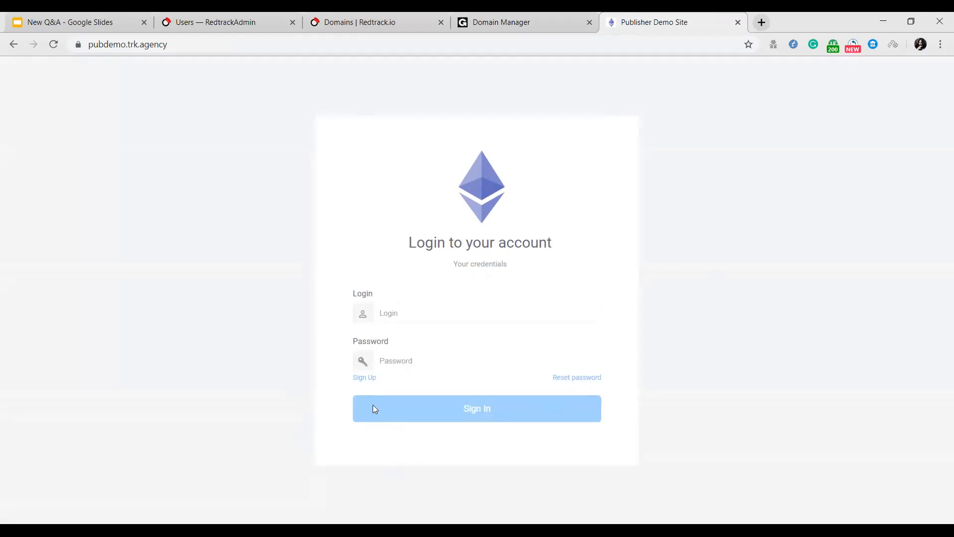
left_click(366, 378)
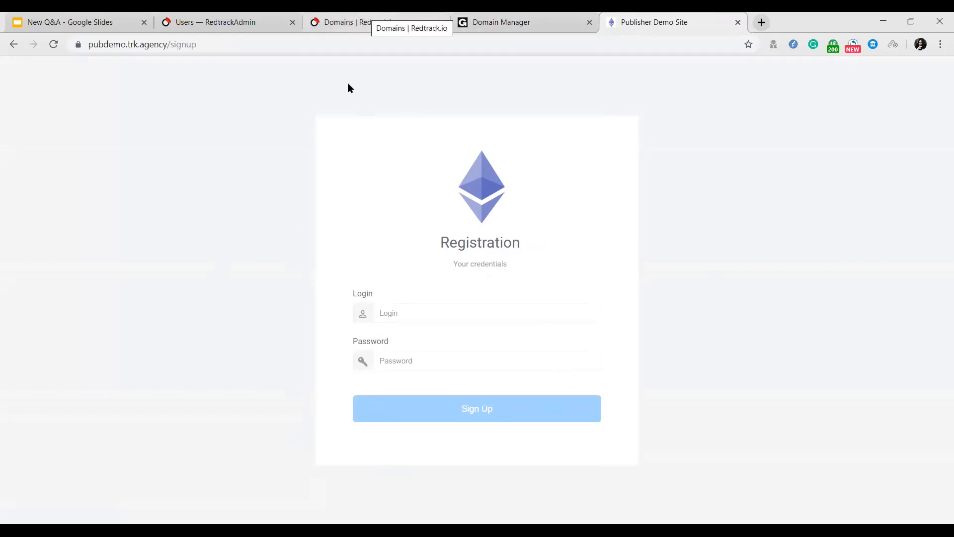
Switch back to RedTrack's publisher domains list and look over the publisher sections available.
left_click(367, 22)
left_click(327, 284)
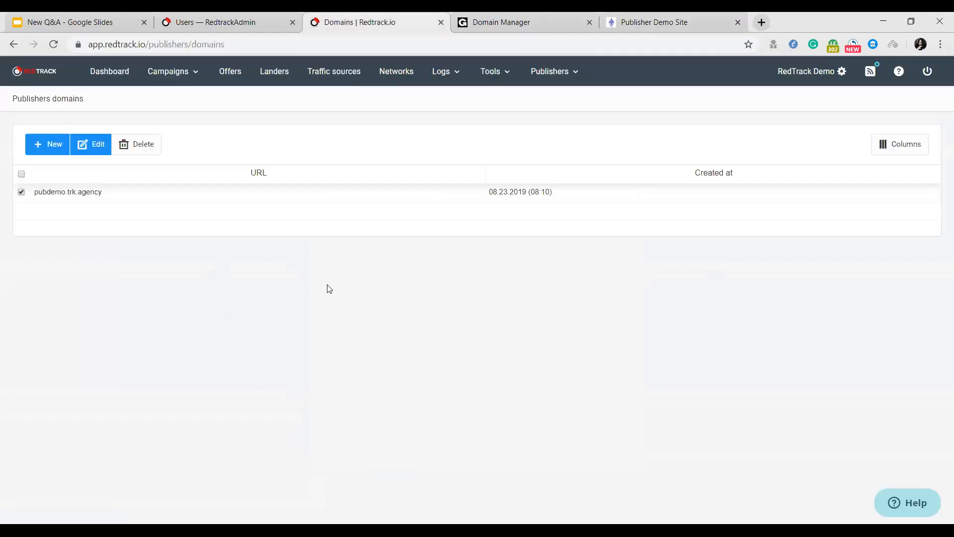
left_click(547, 78)
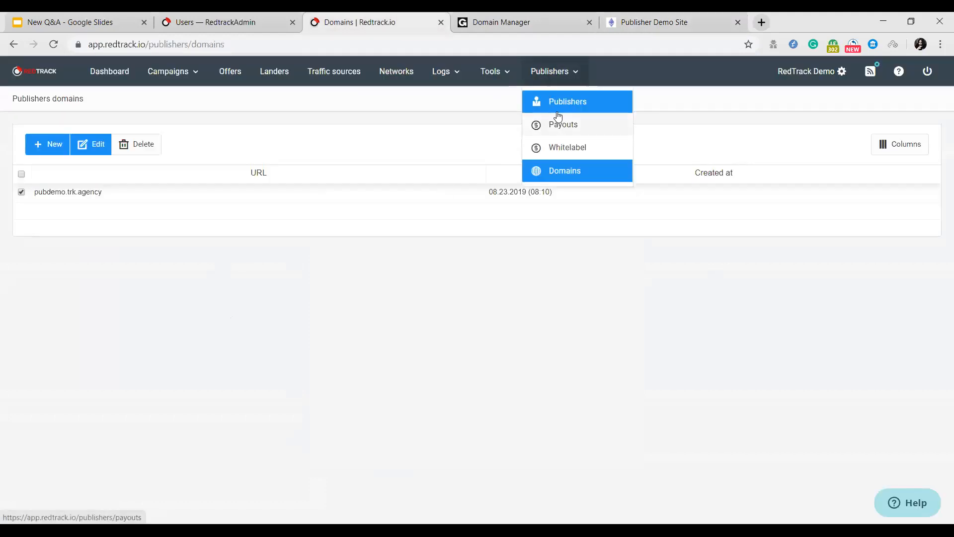
left_click(540, 323)
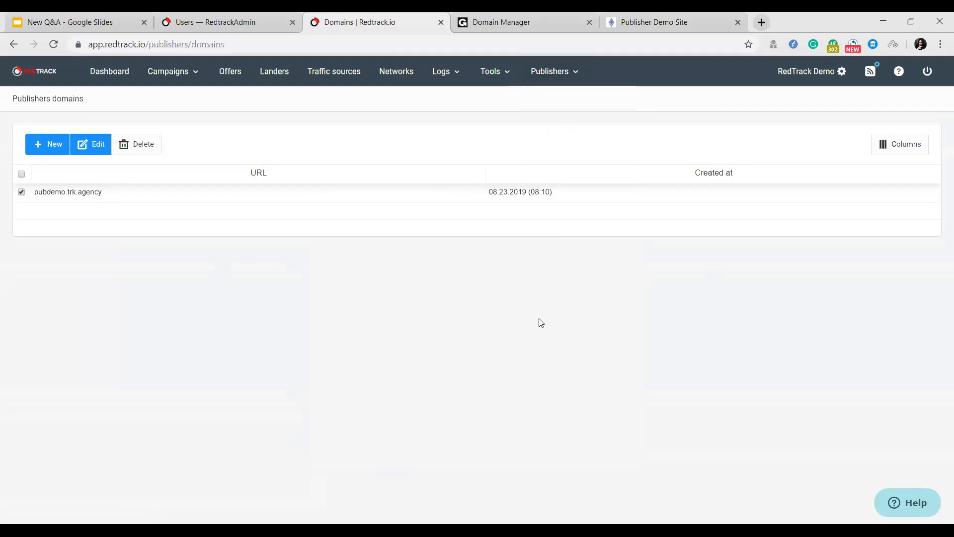